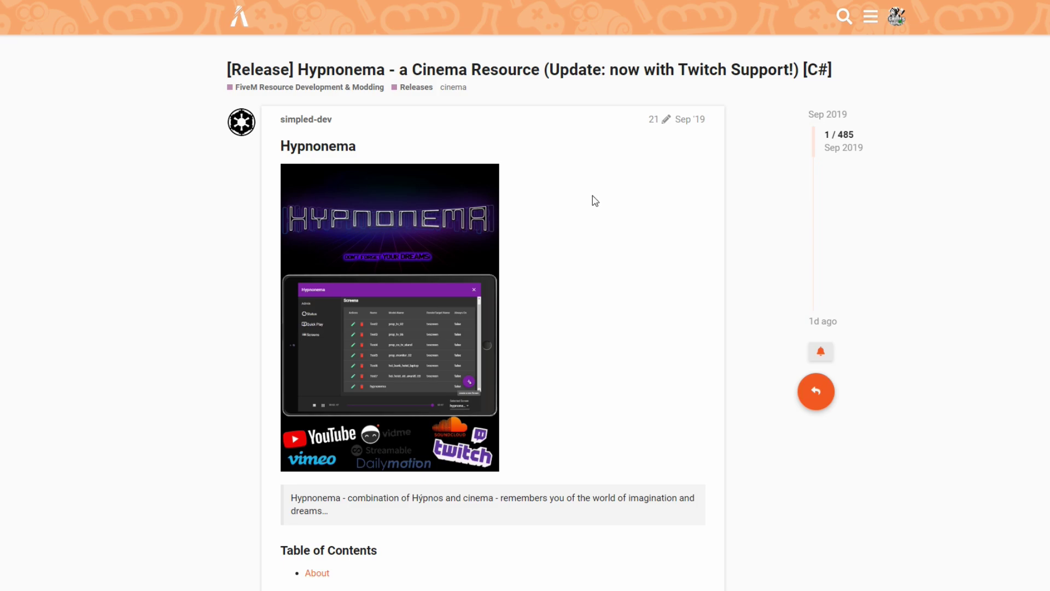
Step: Read through the Hypnonema post's features, installation and FAQ sections
{"action": "scroll", "coordinate": [595, 201], "scroll_direction": "down", "scroll_amount": 5}
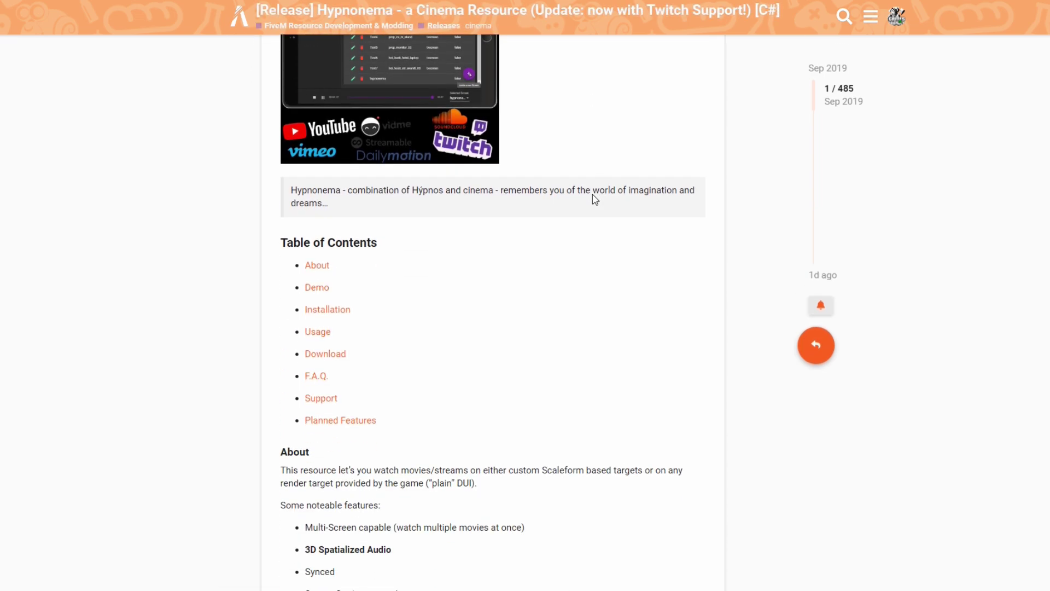
{"action": "scroll", "coordinate": [593, 195], "scroll_direction": "down", "scroll_amount": 1}
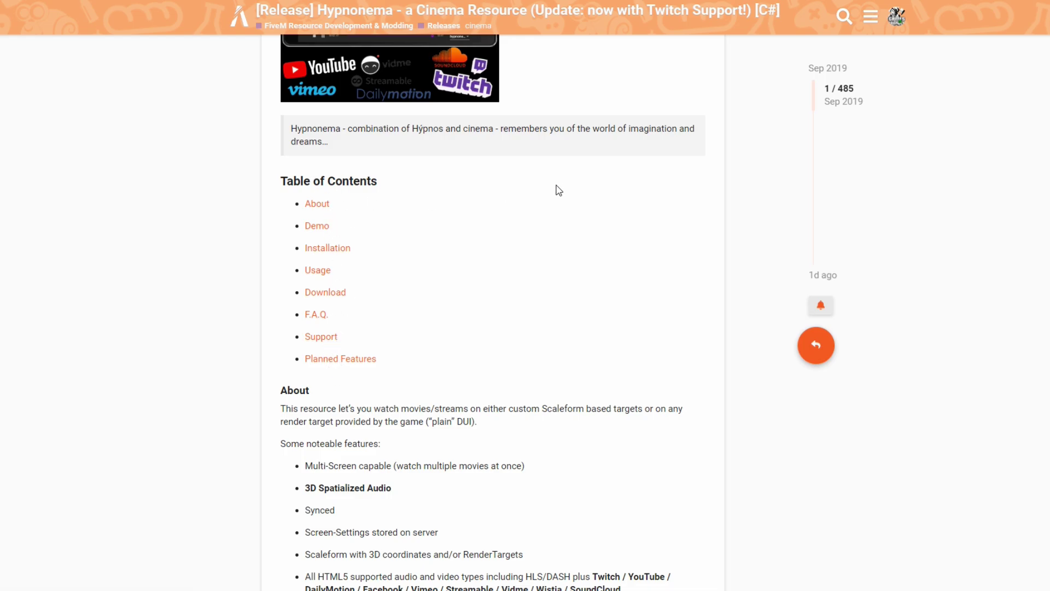
{"action": "scroll", "coordinate": [547, 186], "scroll_direction": "down", "scroll_amount": 2}
{"action": "scroll", "coordinate": [518, 175], "scroll_direction": "down", "scroll_amount": 4}
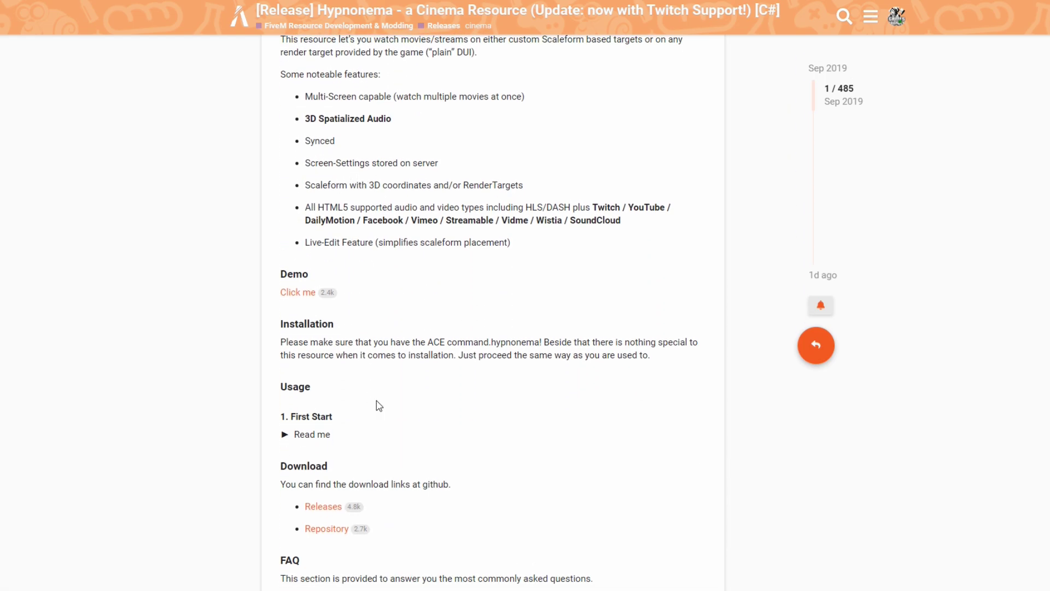
{"action": "scroll", "coordinate": [379, 406], "scroll_direction": "down", "scroll_amount": 8}
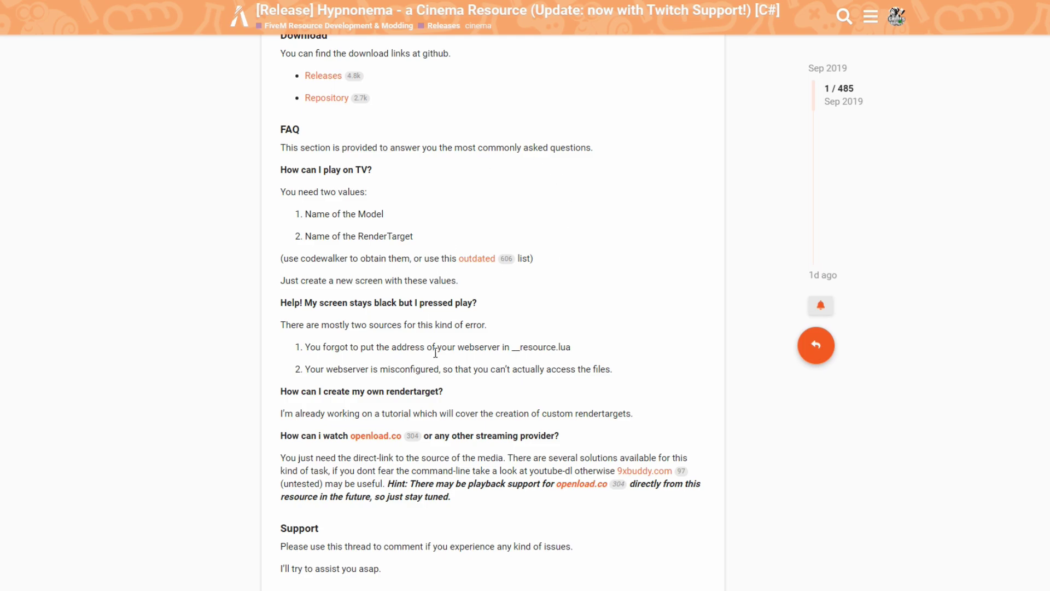
{"action": "scroll", "coordinate": [448, 329], "scroll_direction": "down", "scroll_amount": 2}
{"action": "scroll", "coordinate": [438, 284], "scroll_direction": "down", "scroll_amount": 5}
{"action": "scroll", "coordinate": [438, 296], "scroll_direction": "up", "scroll_amount": 6}
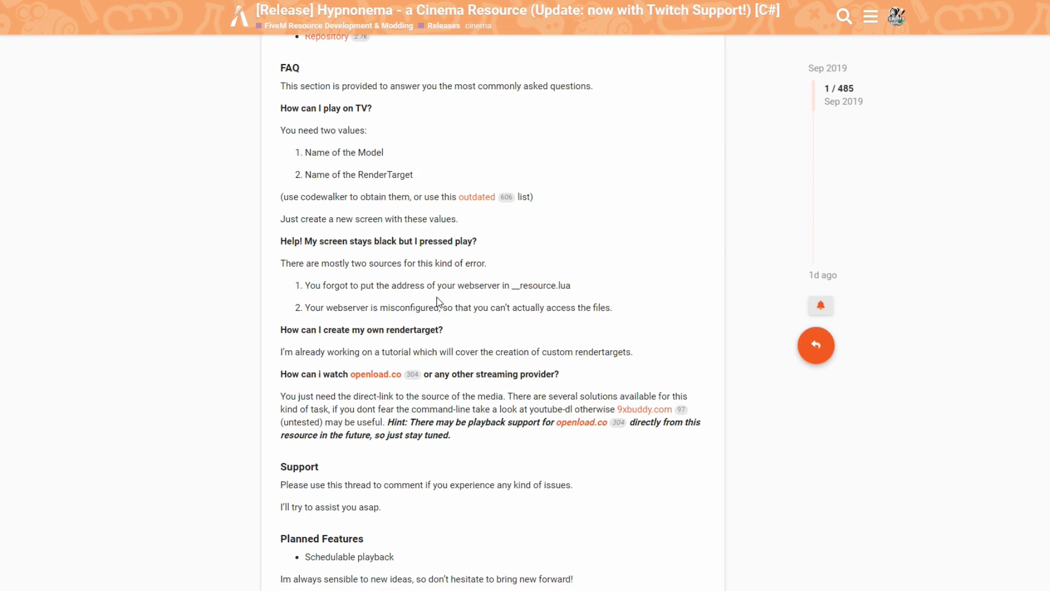
{"action": "scroll", "coordinate": [437, 301], "scroll_direction": "up", "scroll_amount": 15}
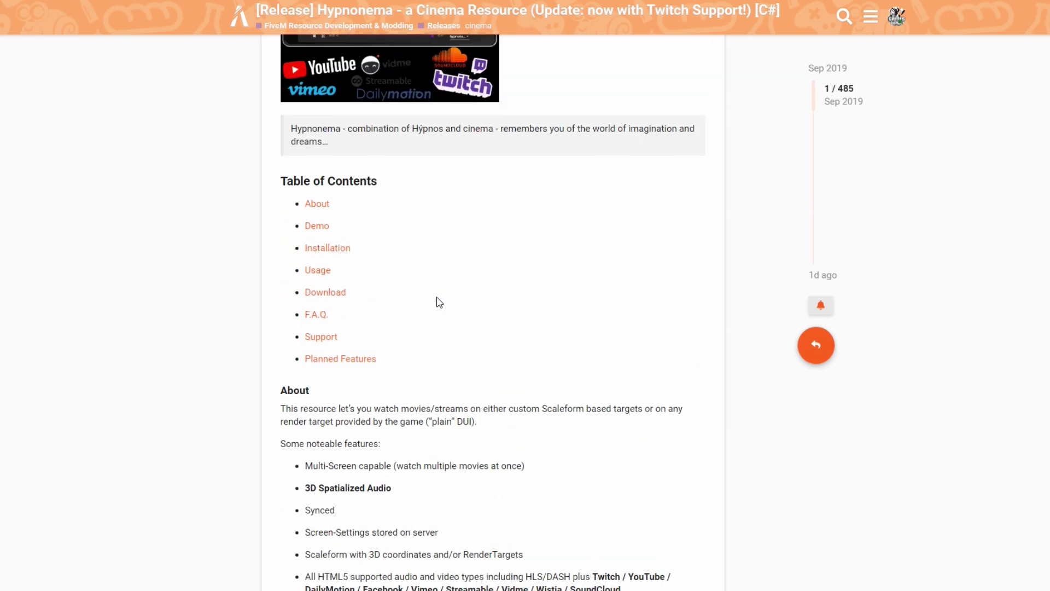
{"action": "scroll", "coordinate": [438, 300], "scroll_direction": "up", "scroll_amount": 4}
Step: Follow the Releases link under the post's Download heading to GitHub
{"action": "scroll", "coordinate": [438, 301], "scroll_direction": "down", "scroll_amount": 6}
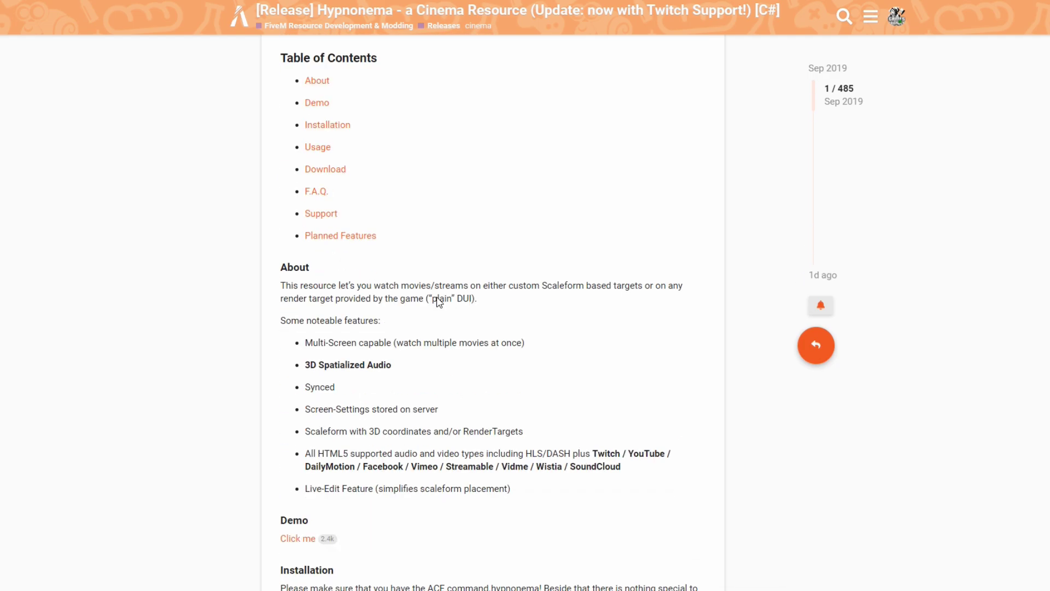
{"action": "scroll", "coordinate": [437, 361], "scroll_direction": "down", "scroll_amount": 5}
{"action": "scroll", "coordinate": [412, 358], "scroll_direction": "up", "scroll_amount": 5}
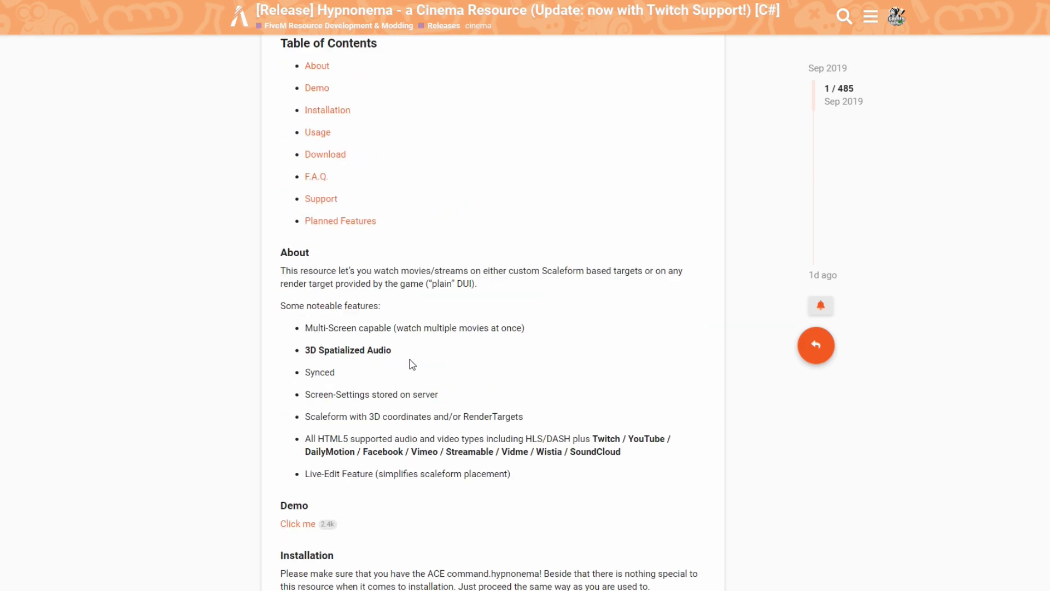
{"action": "scroll", "coordinate": [410, 361], "scroll_direction": "down", "scroll_amount": 4}
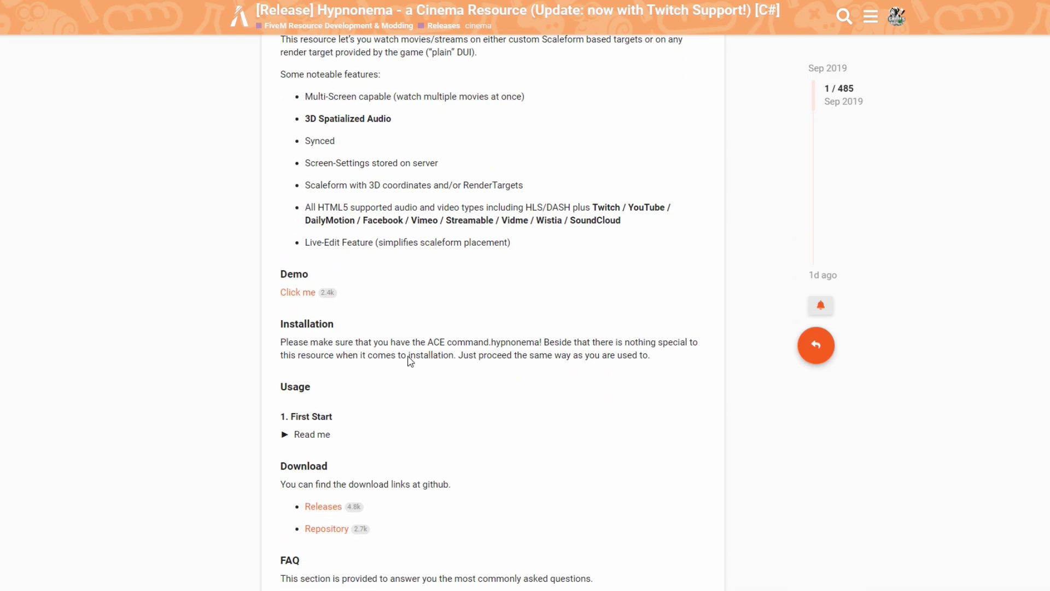
{"action": "scroll", "coordinate": [319, 359], "scroll_direction": "down", "scroll_amount": 2}
{"action": "scroll", "coordinate": [464, 331], "scroll_direction": "down", "scroll_amount": 2}
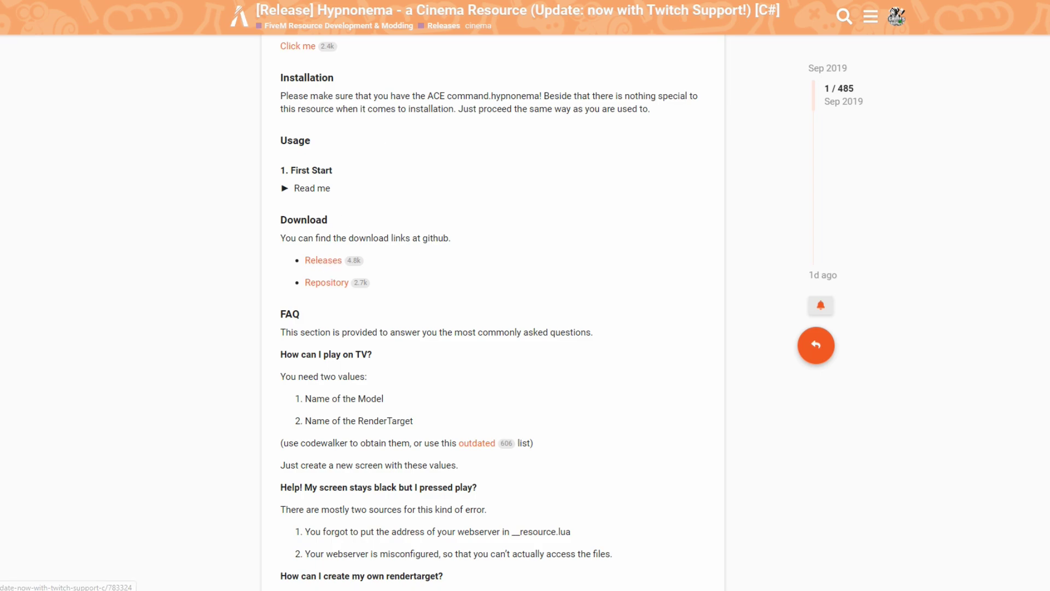
{"action": "left_click", "coordinate": [326, 261]}
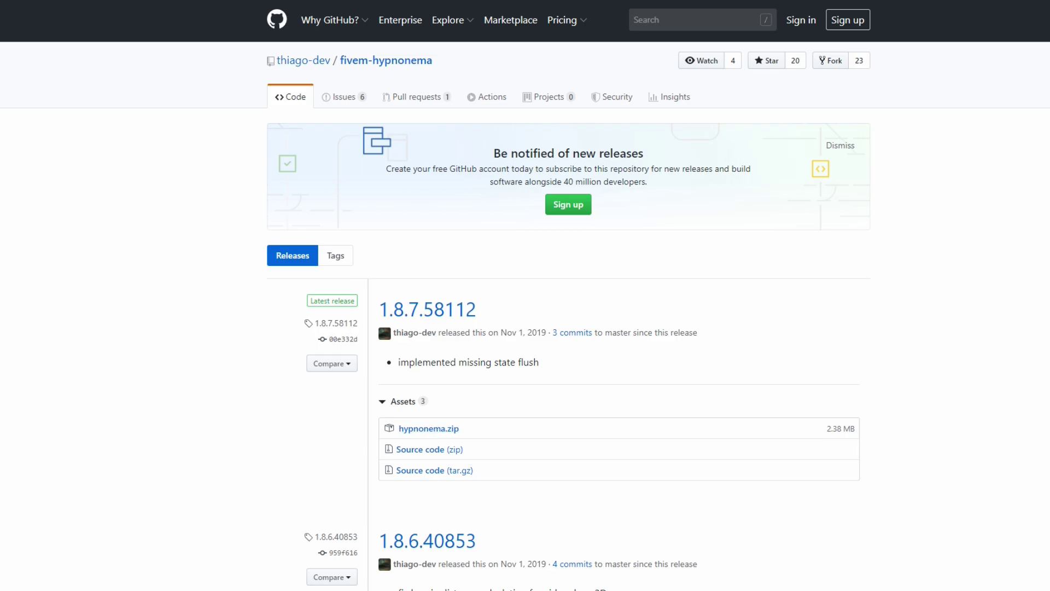
Step: Go back from the GitHub releases page (1.8.7.58112, hypnonema.zip) to the forum thread
{"action": "key", "text": "alt+Left"}
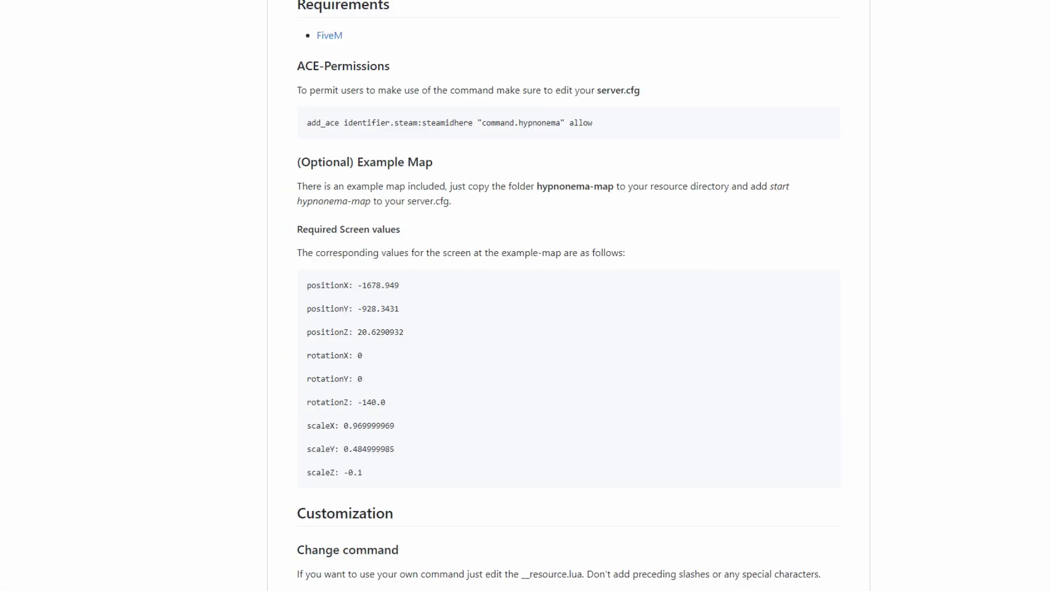
Step: Scroll the fivem-hypnonema page from its file list down to the README's ACE-Permissions add_ace example
{"action": "scroll", "coordinate": [286, 270], "scroll_direction": "up", "scroll_amount": 10}
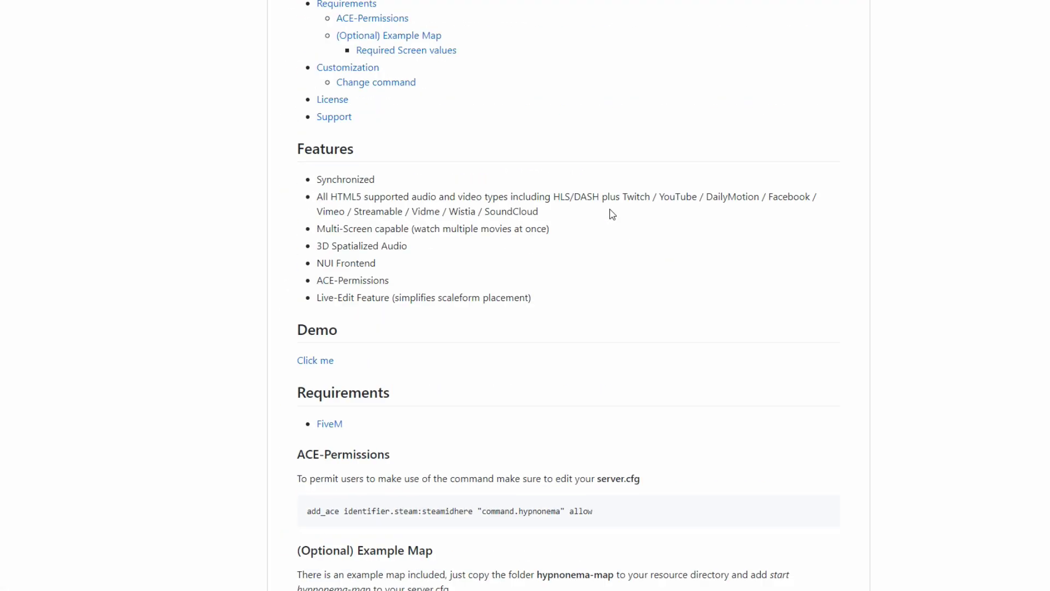
{"action": "scroll", "coordinate": [978, 289], "scroll_direction": "up", "scroll_amount": 15}
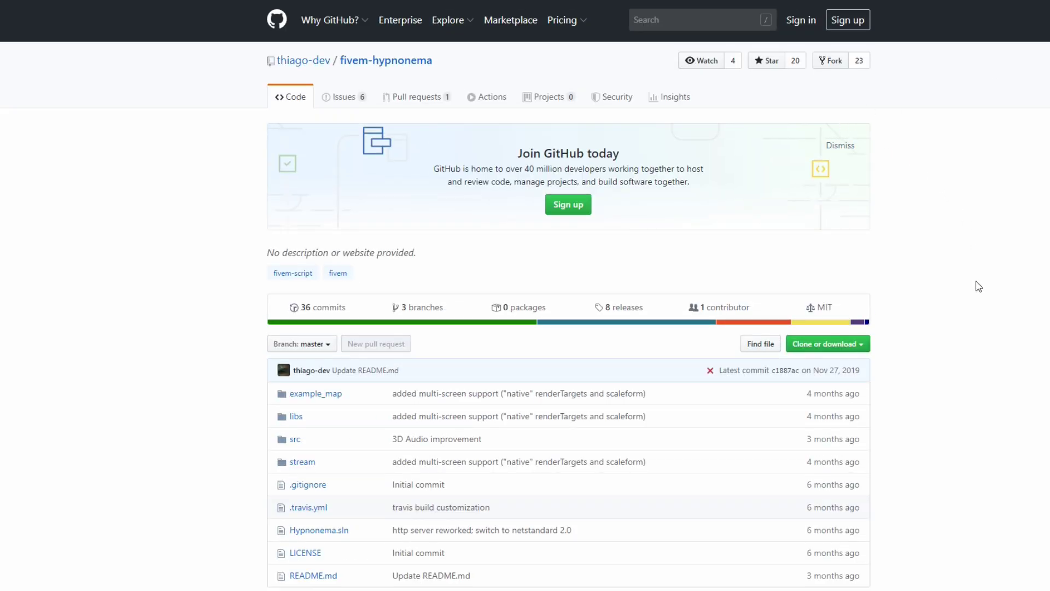
{"action": "scroll", "coordinate": [979, 286], "scroll_direction": "down", "scroll_amount": 1}
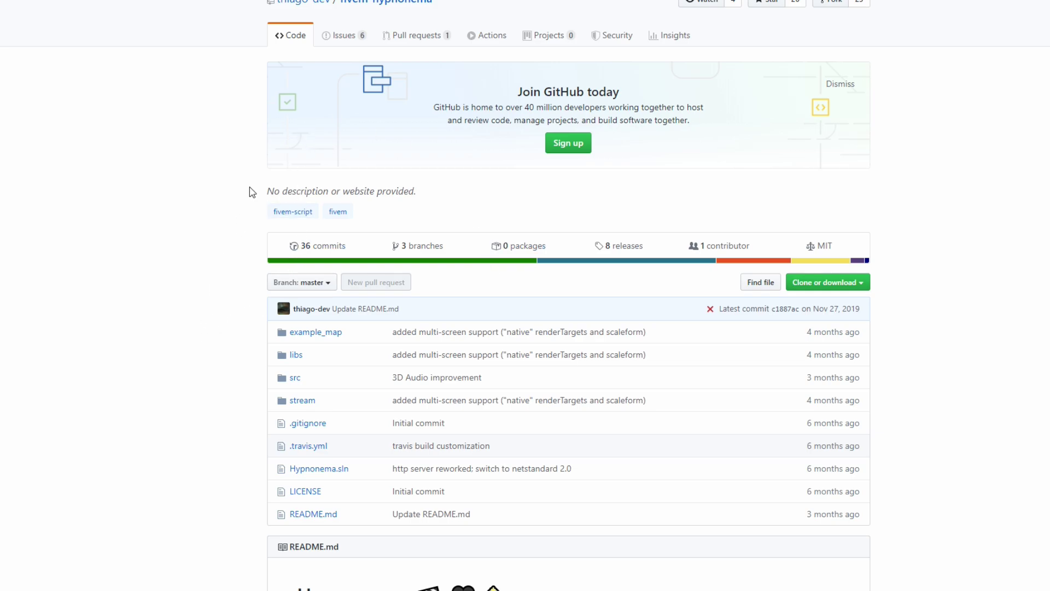
{"action": "scroll", "coordinate": [241, 219], "scroll_direction": "down", "scroll_amount": 2}
{"action": "scroll", "coordinate": [241, 219], "scroll_direction": "down", "scroll_amount": 15}
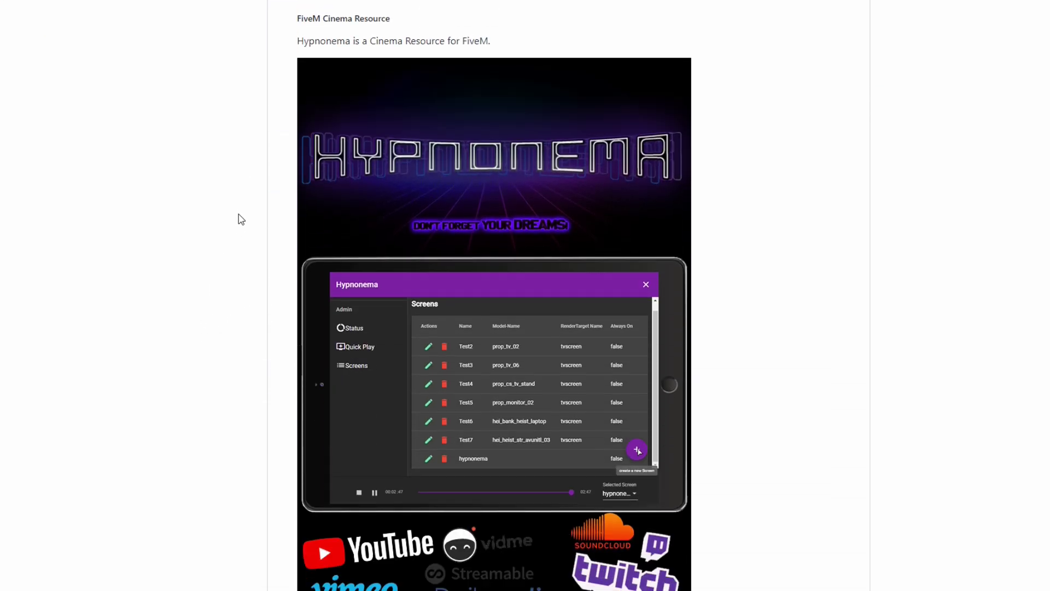
{"action": "scroll", "coordinate": [242, 218], "scroll_direction": "down", "scroll_amount": 3}
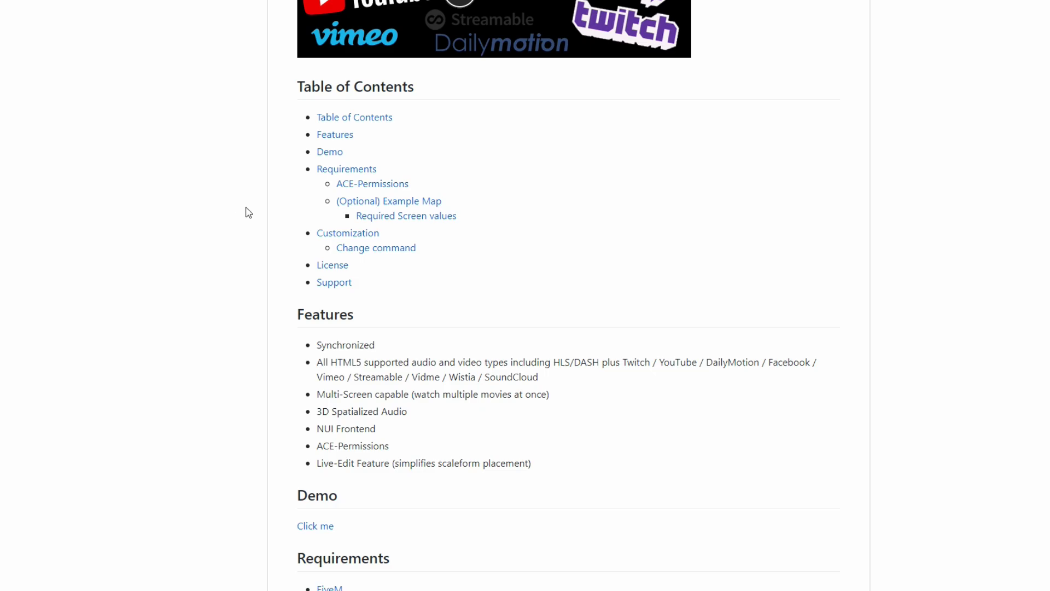
{"action": "scroll", "coordinate": [269, 221], "scroll_direction": "down", "scroll_amount": 6}
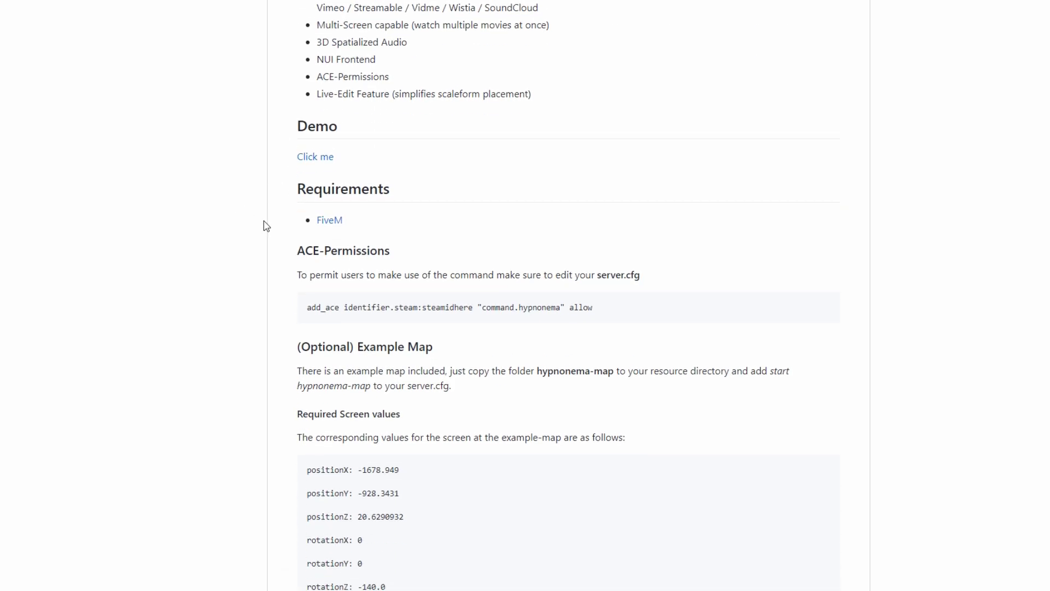
{"action": "scroll", "coordinate": [266, 226], "scroll_direction": "down", "scroll_amount": 1}
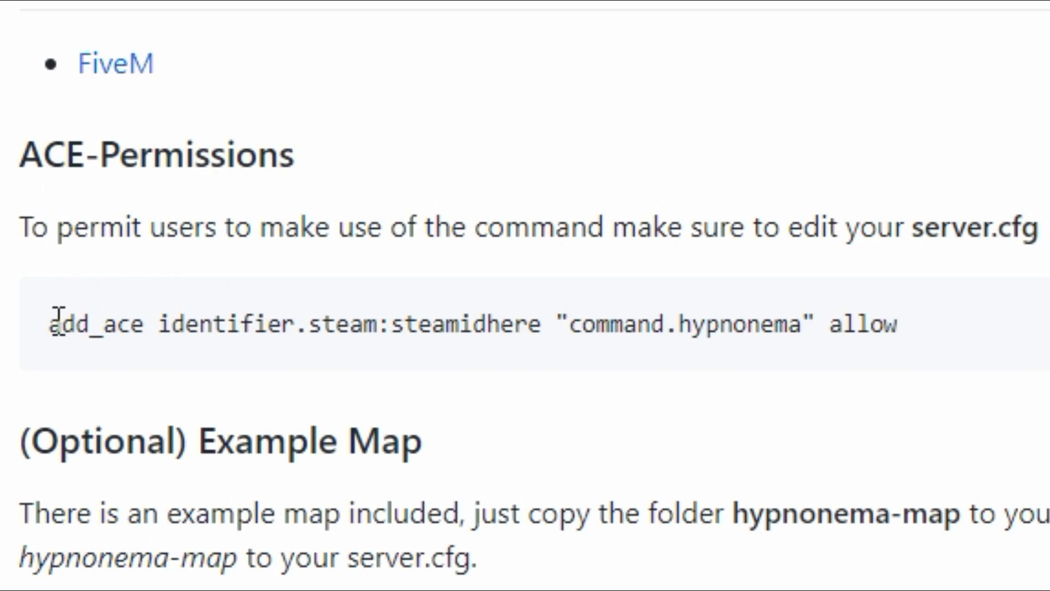
Step: Highlight the add_ace server.cfg permission line, then clear the selection
{"action": "left_click_drag", "start_coordinate": [50, 322], "coordinate": [992, 298]}
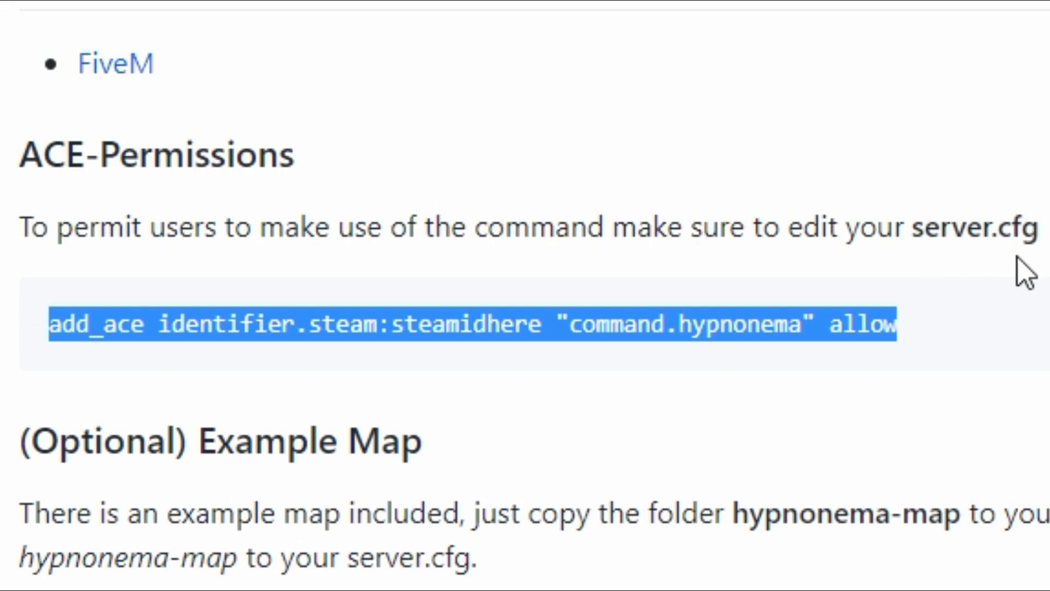
{"action": "left_click", "coordinate": [951, 336]}
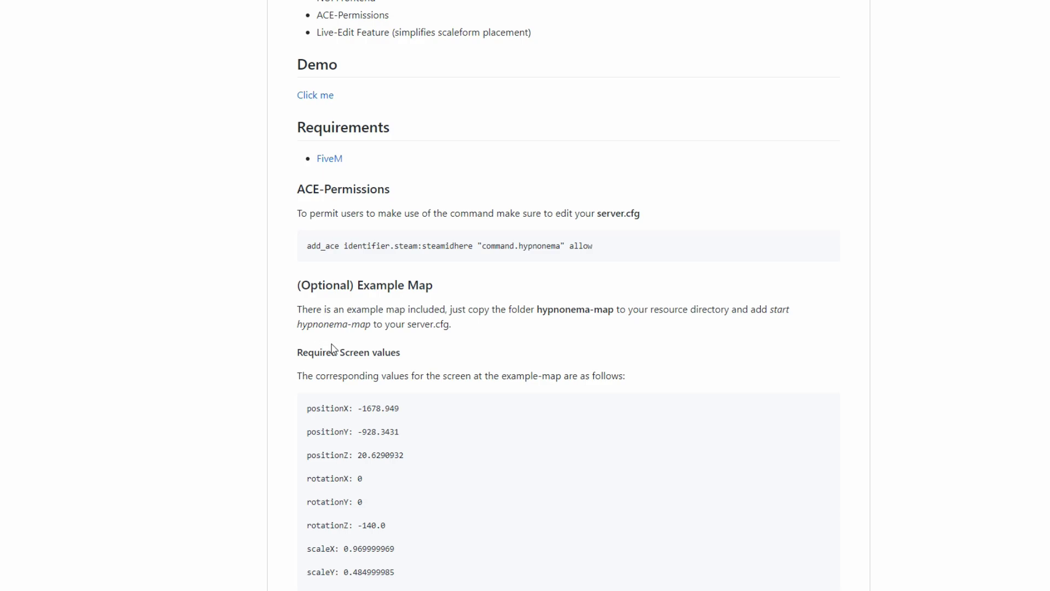
{"action": "scroll", "coordinate": [302, 368], "scroll_direction": "down", "scroll_amount": 3}
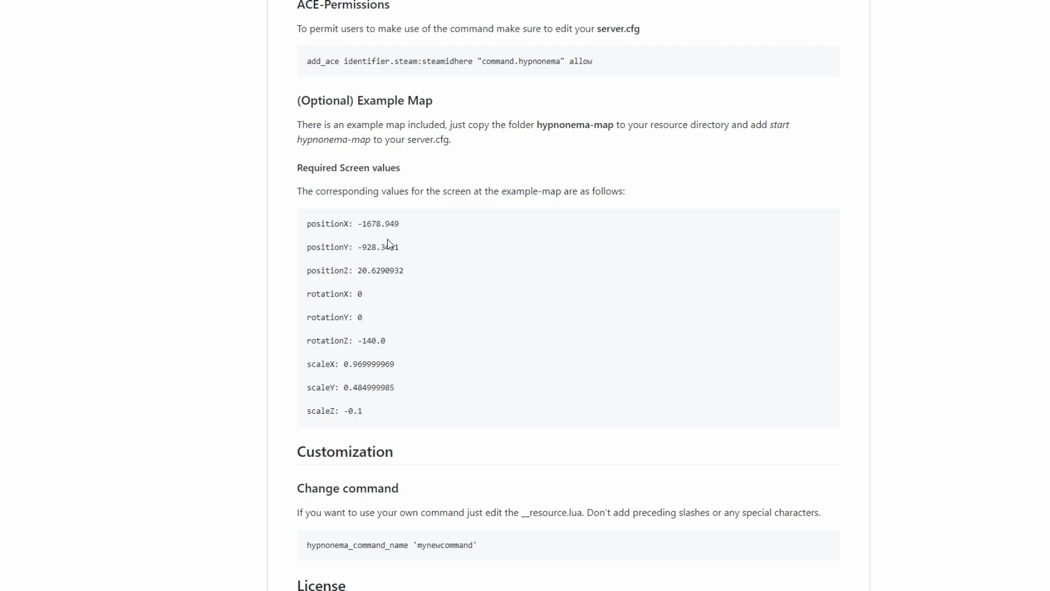
Step: Read the README's Required Screen values, Customization, License and Support sections
{"action": "scroll", "coordinate": [393, 282], "scroll_direction": "down", "scroll_amount": 3}
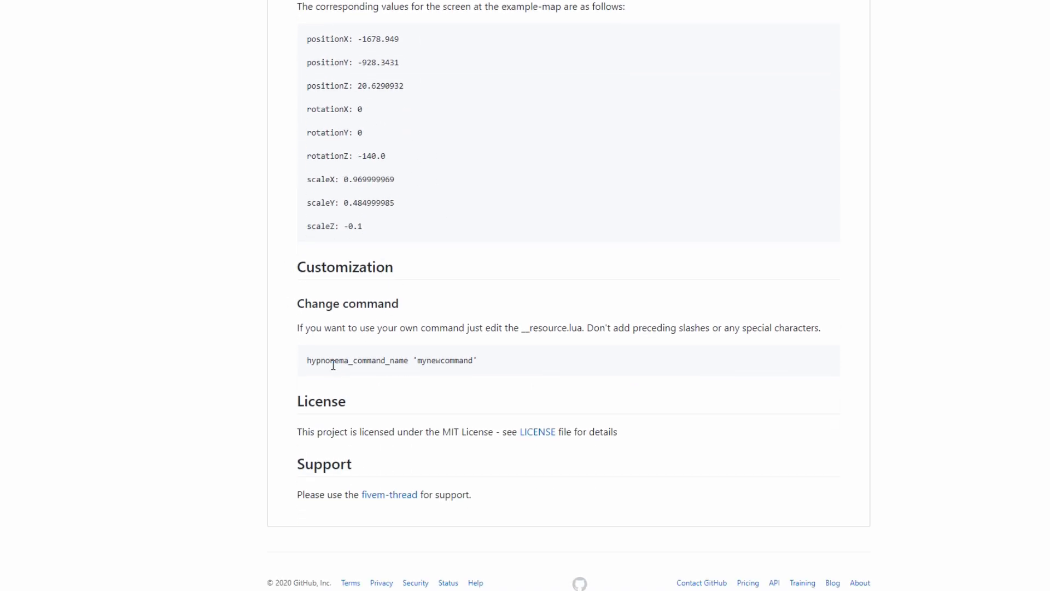
{"action": "scroll", "coordinate": [516, 373], "scroll_direction": "up", "scroll_amount": 4}
{"action": "scroll", "coordinate": [457, 258], "scroll_direction": "down", "scroll_amount": 3}
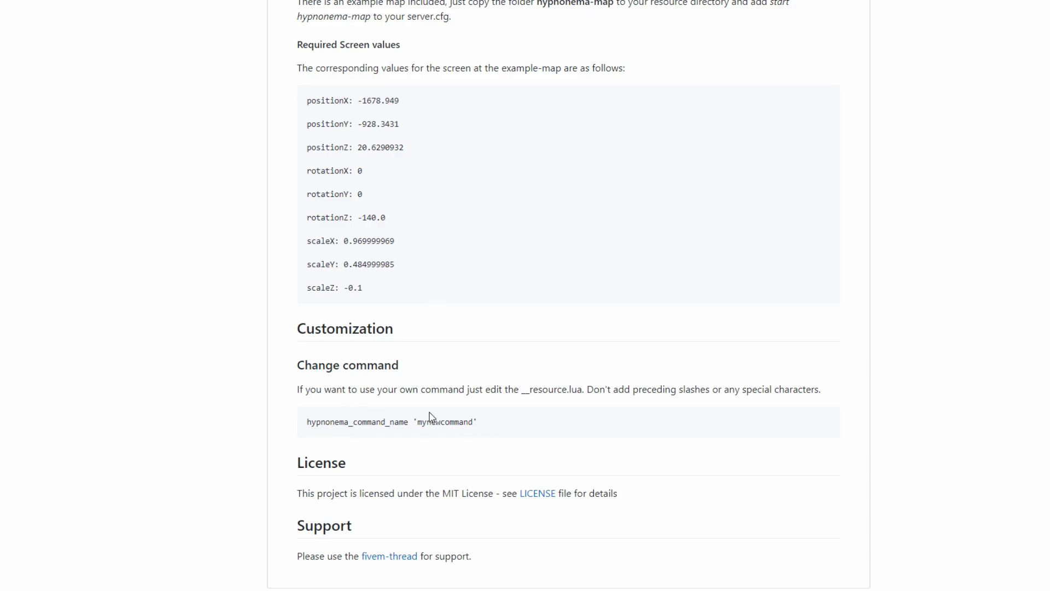
{"action": "scroll", "coordinate": [408, 425], "scroll_direction": "up", "scroll_amount": 4}
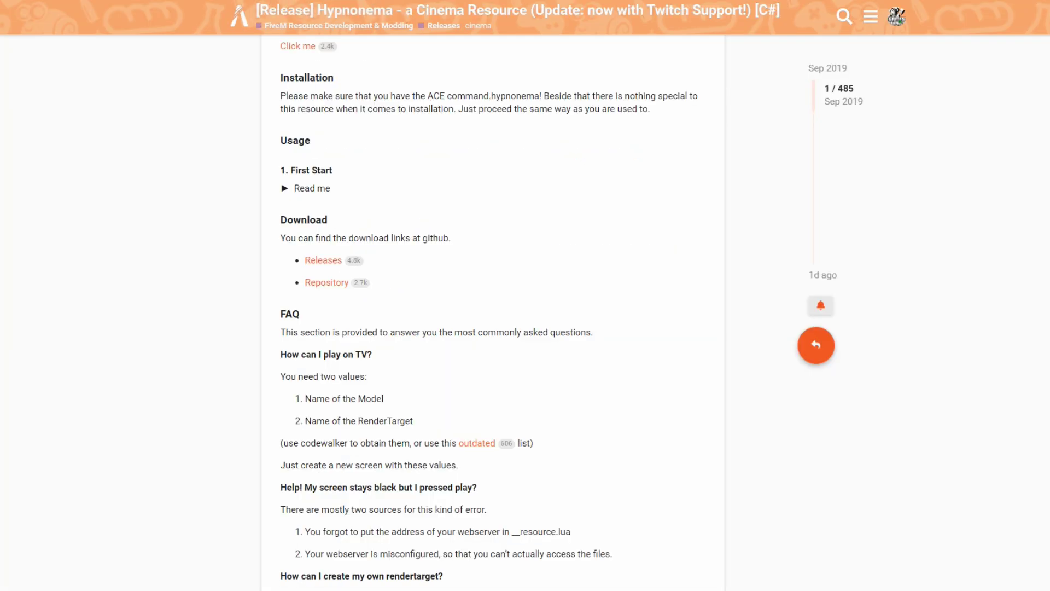
Step: Skim the post's FAQ and open the 'outdated' render-target list under 'How can I play on TV?'
{"action": "scroll", "coordinate": [261, 190], "scroll_direction": "up", "scroll_amount": 2}
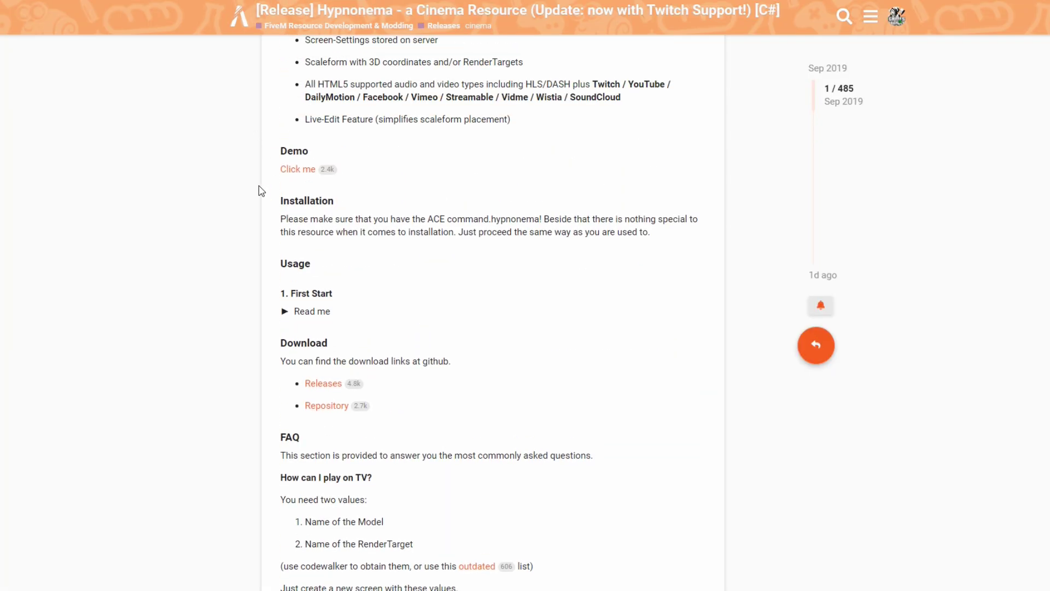
{"action": "scroll", "coordinate": [261, 190], "scroll_direction": "down", "scroll_amount": 3}
{"action": "scroll", "coordinate": [261, 190], "scroll_direction": "up", "scroll_amount": 5}
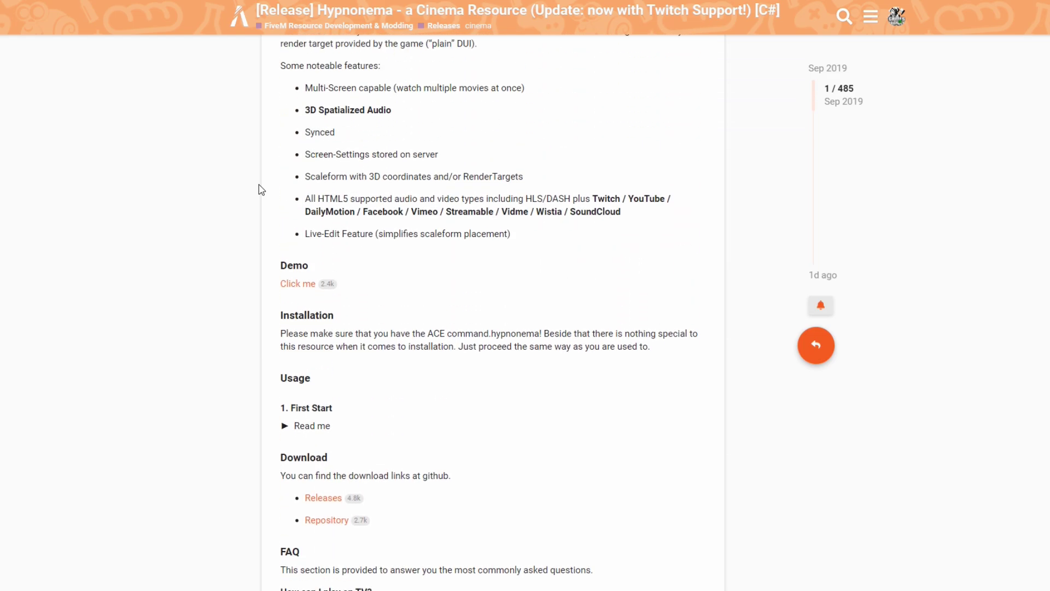
{"action": "scroll", "coordinate": [259, 186], "scroll_direction": "up", "scroll_amount": 6}
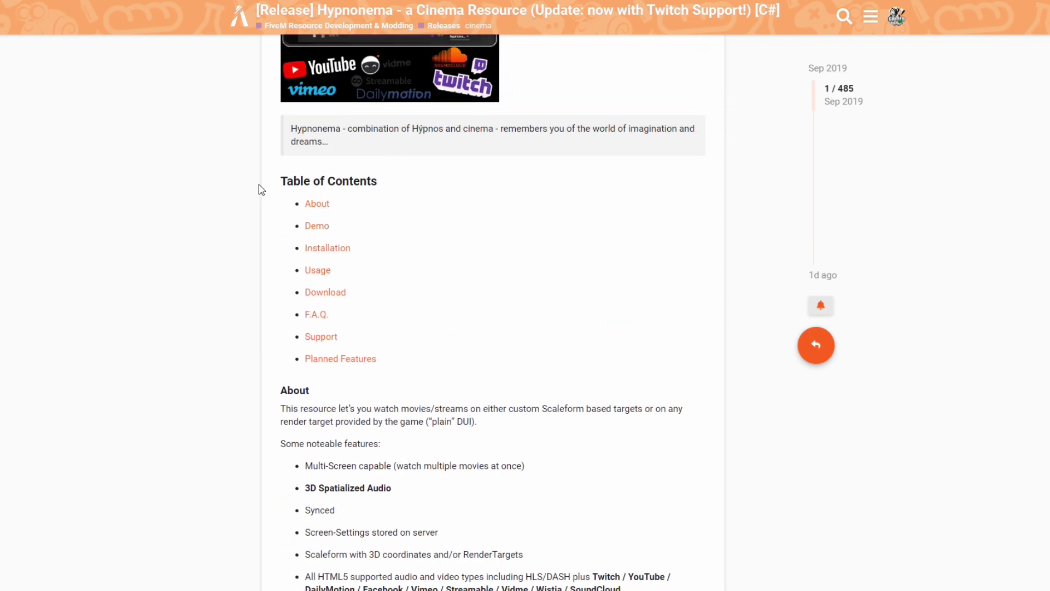
{"action": "scroll", "coordinate": [259, 186], "scroll_direction": "down", "scroll_amount": 8}
{"action": "scroll", "coordinate": [261, 189], "scroll_direction": "down", "scroll_amount": 7}
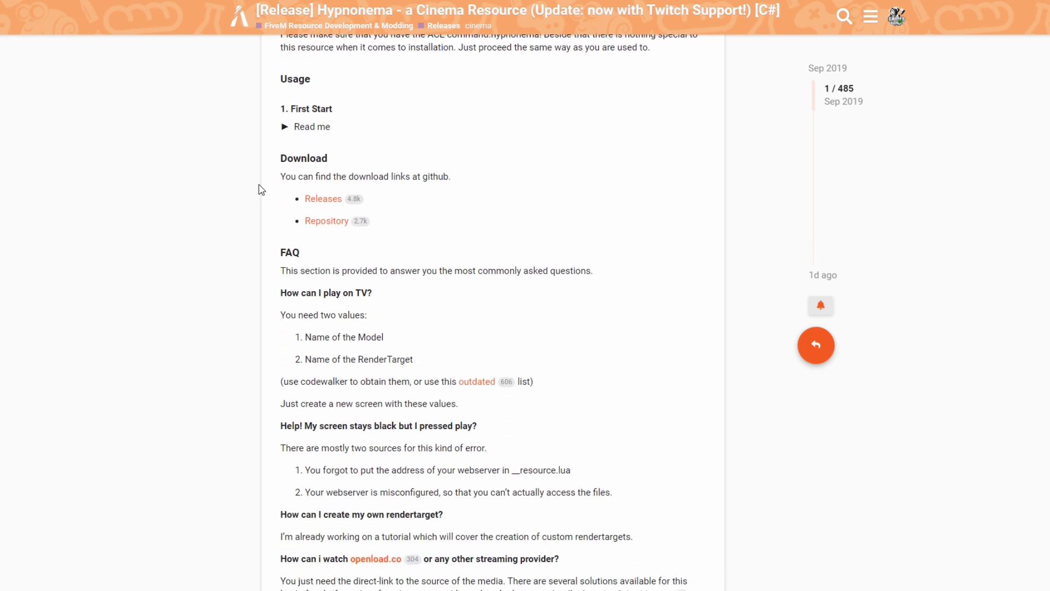
{"action": "scroll", "coordinate": [258, 185], "scroll_direction": "down", "scroll_amount": 3}
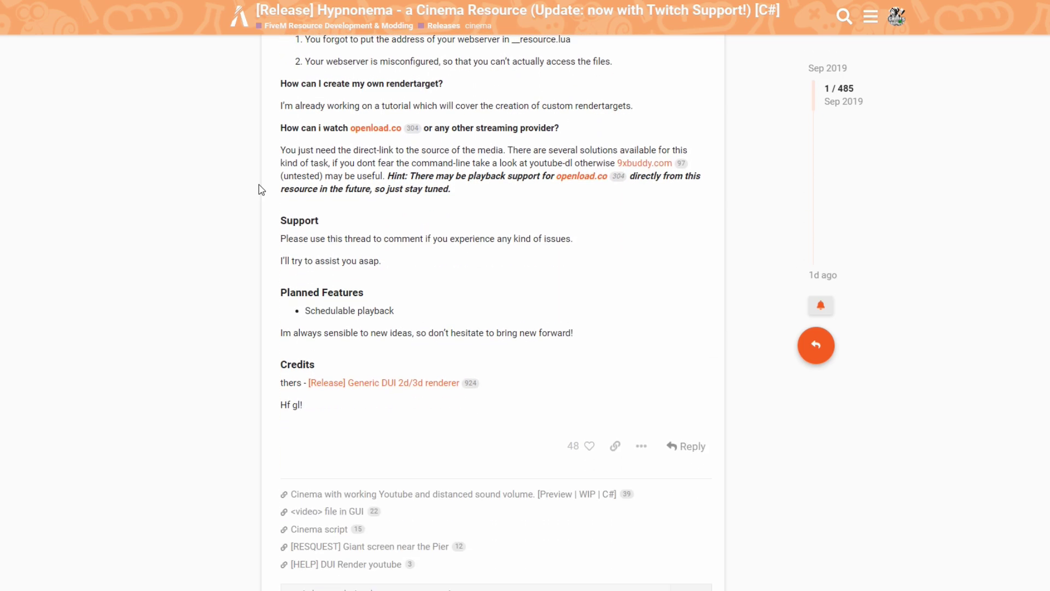
{"action": "scroll", "coordinate": [258, 185], "scroll_direction": "up", "scroll_amount": 2}
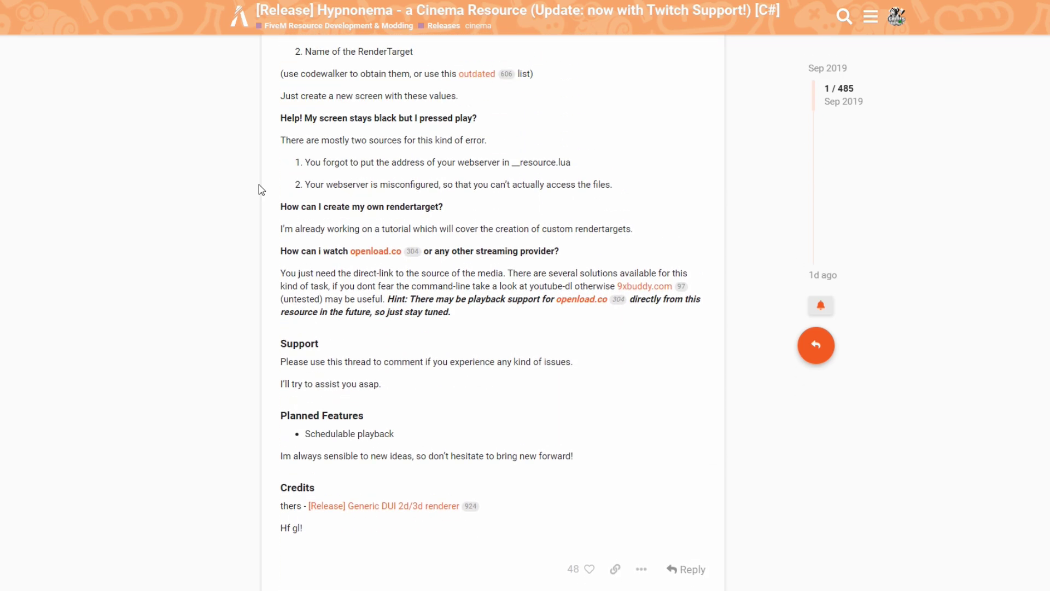
{"action": "scroll", "coordinate": [258, 184], "scroll_direction": "up", "scroll_amount": 3}
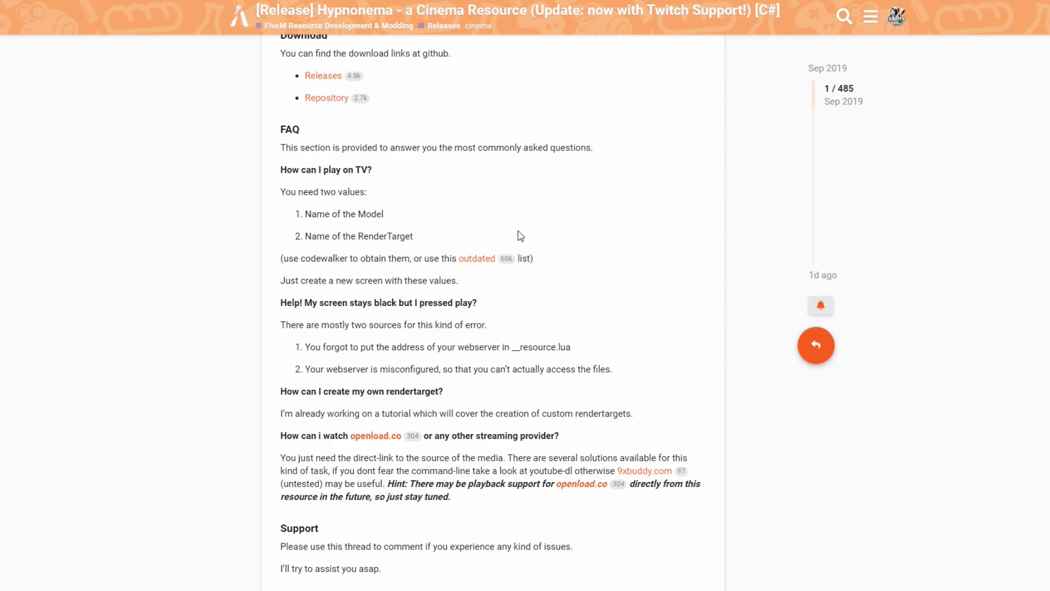
{"action": "left_click", "coordinate": [499, 262]}
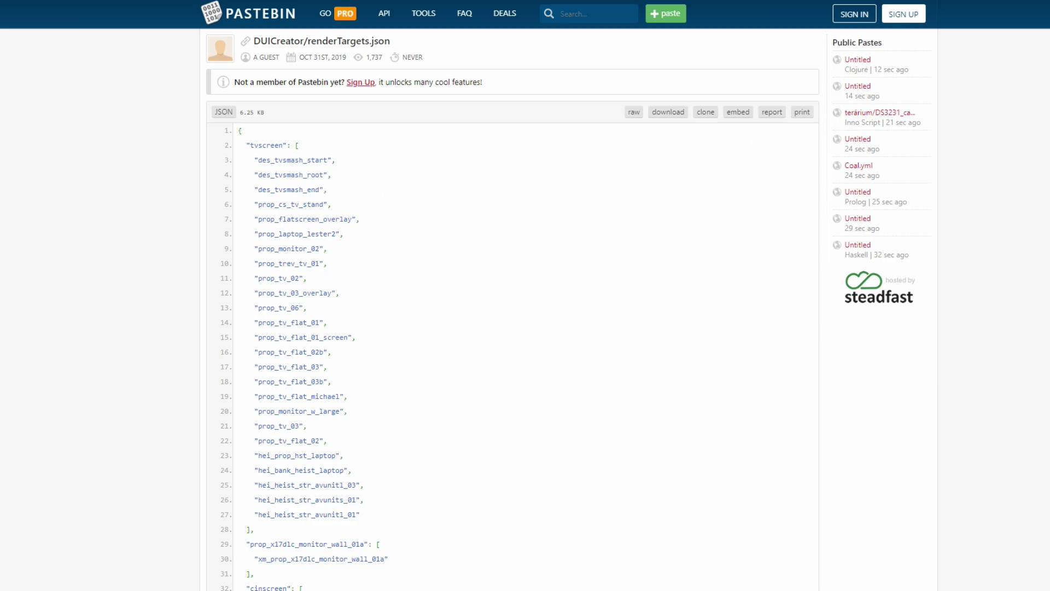
{"action": "scroll", "coordinate": [513, 310], "scroll_direction": "down", "scroll_amount": 20}
{"action": "scroll", "coordinate": [513, 309], "scroll_direction": "down", "scroll_amount": 20}
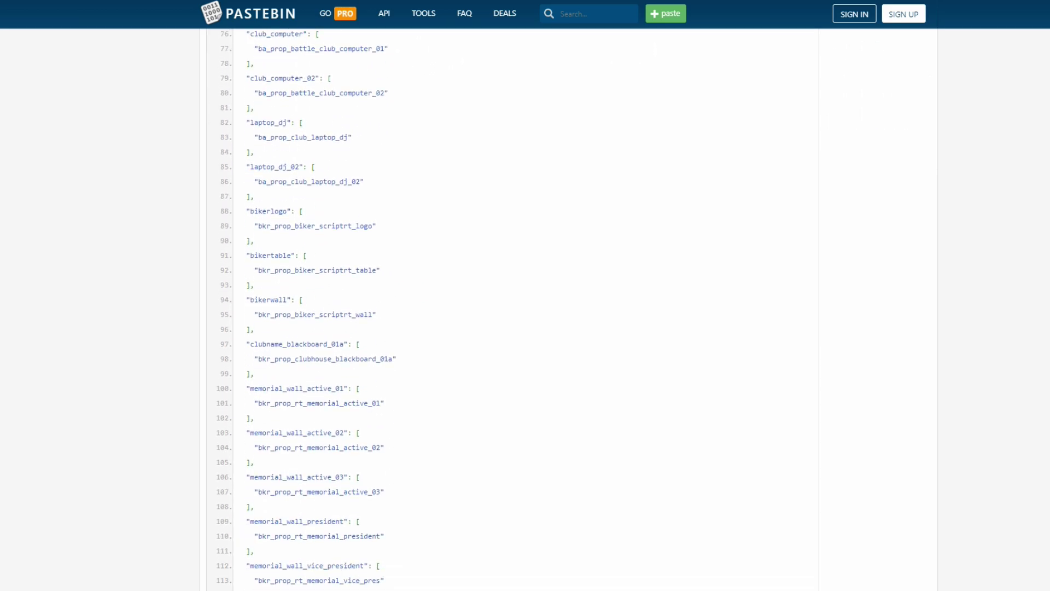
{"action": "scroll", "coordinate": [512, 309], "scroll_direction": "up", "scroll_amount": 20}
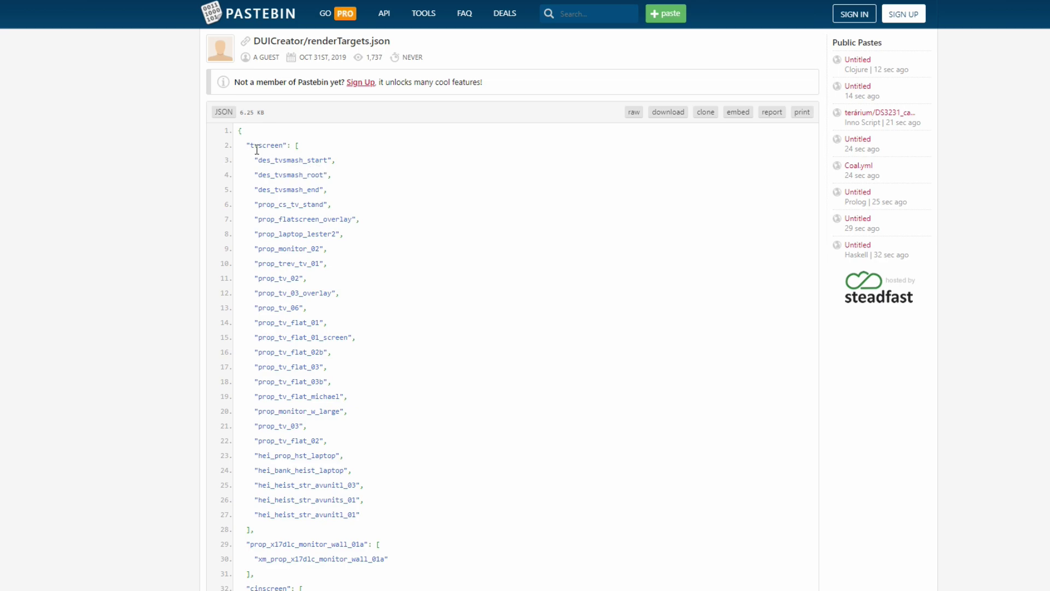
{"action": "scroll", "coordinate": [306, 284], "scroll_direction": "down", "scroll_amount": 3}
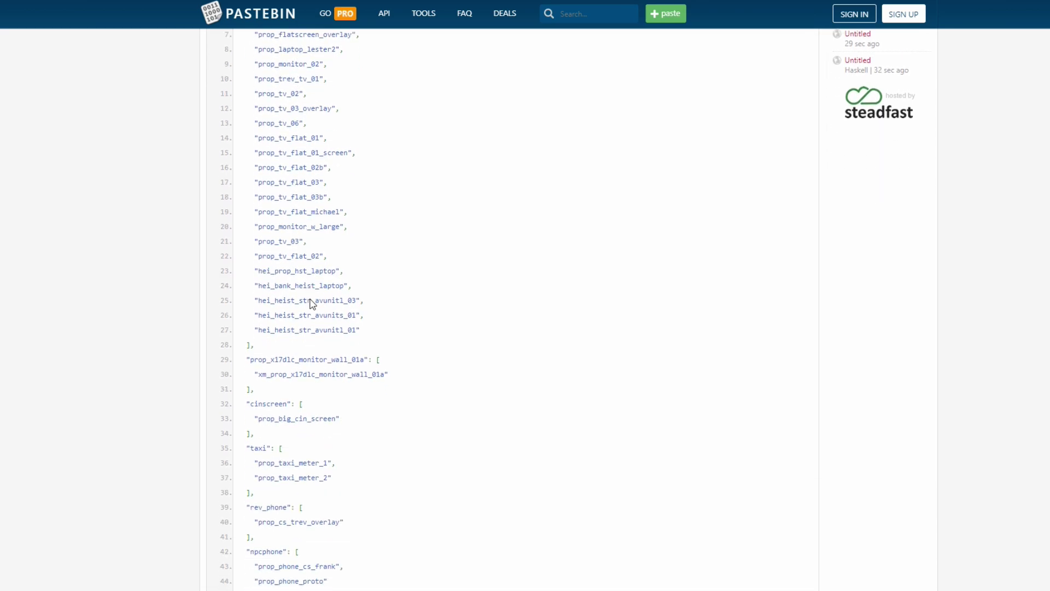
{"action": "scroll", "coordinate": [306, 328], "scroll_direction": "down", "scroll_amount": 1}
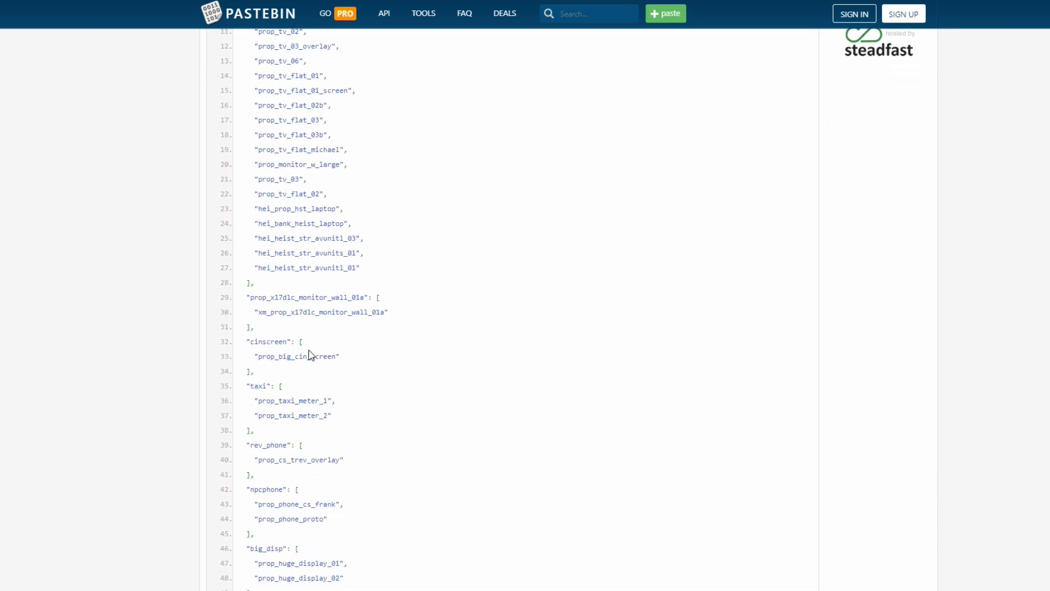
{"action": "scroll", "coordinate": [307, 353], "scroll_direction": "down", "scroll_amount": 2}
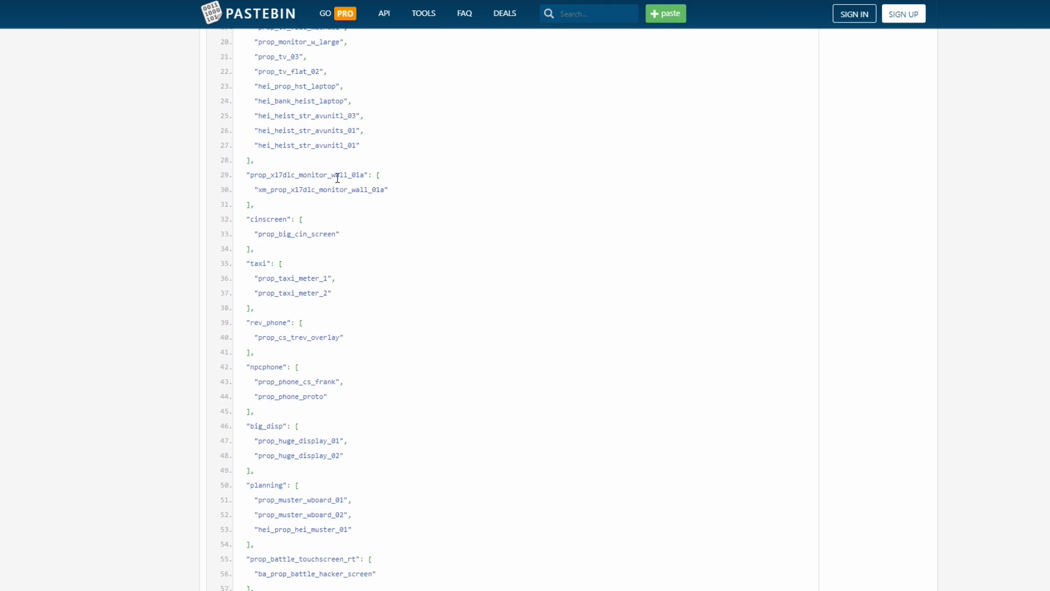
{"action": "scroll", "coordinate": [335, 180], "scroll_direction": "down", "scroll_amount": 1}
{"action": "scroll", "coordinate": [328, 216], "scroll_direction": "down", "scroll_amount": 1}
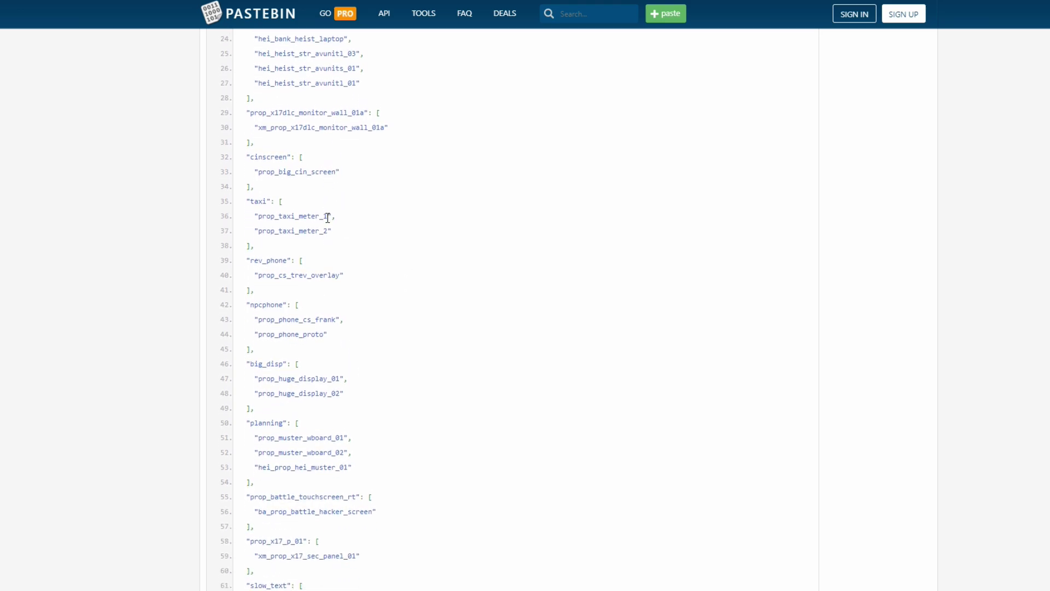
{"action": "scroll", "coordinate": [327, 218], "scroll_direction": "down", "scroll_amount": 1}
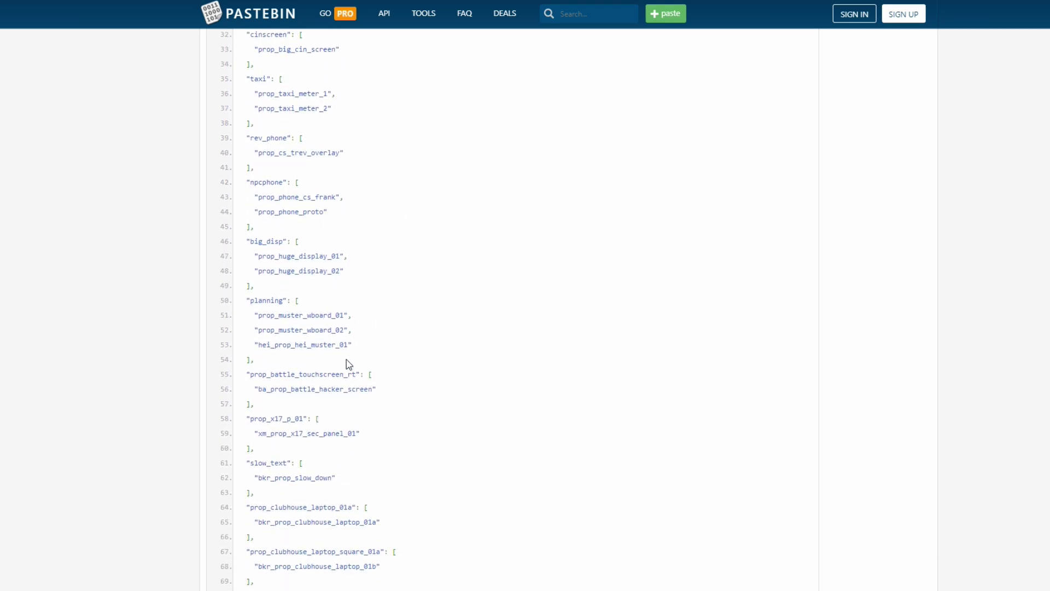
{"action": "scroll", "coordinate": [344, 361], "scroll_direction": "up", "scroll_amount": 9}
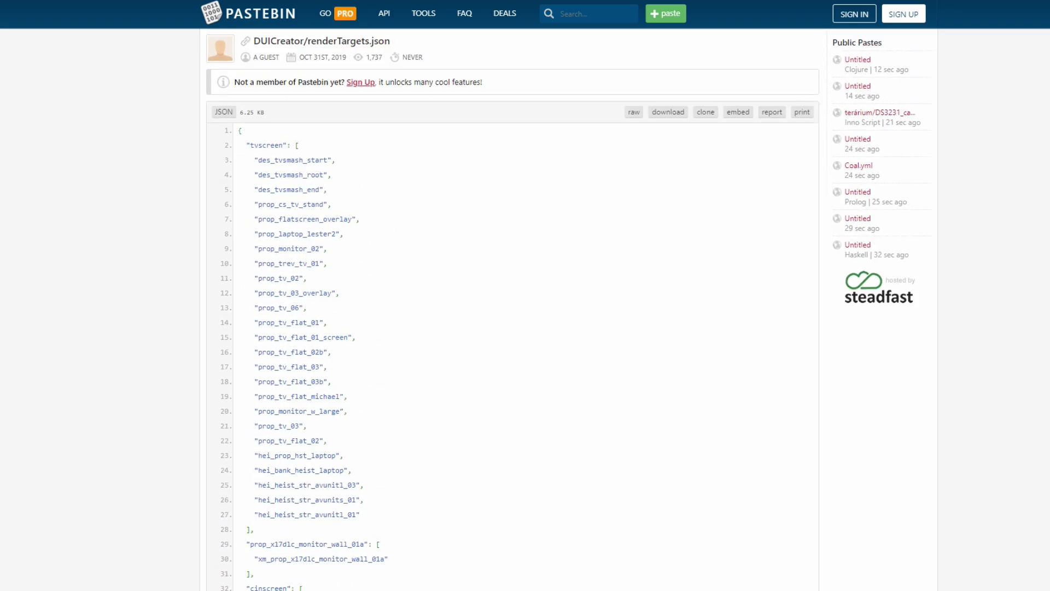